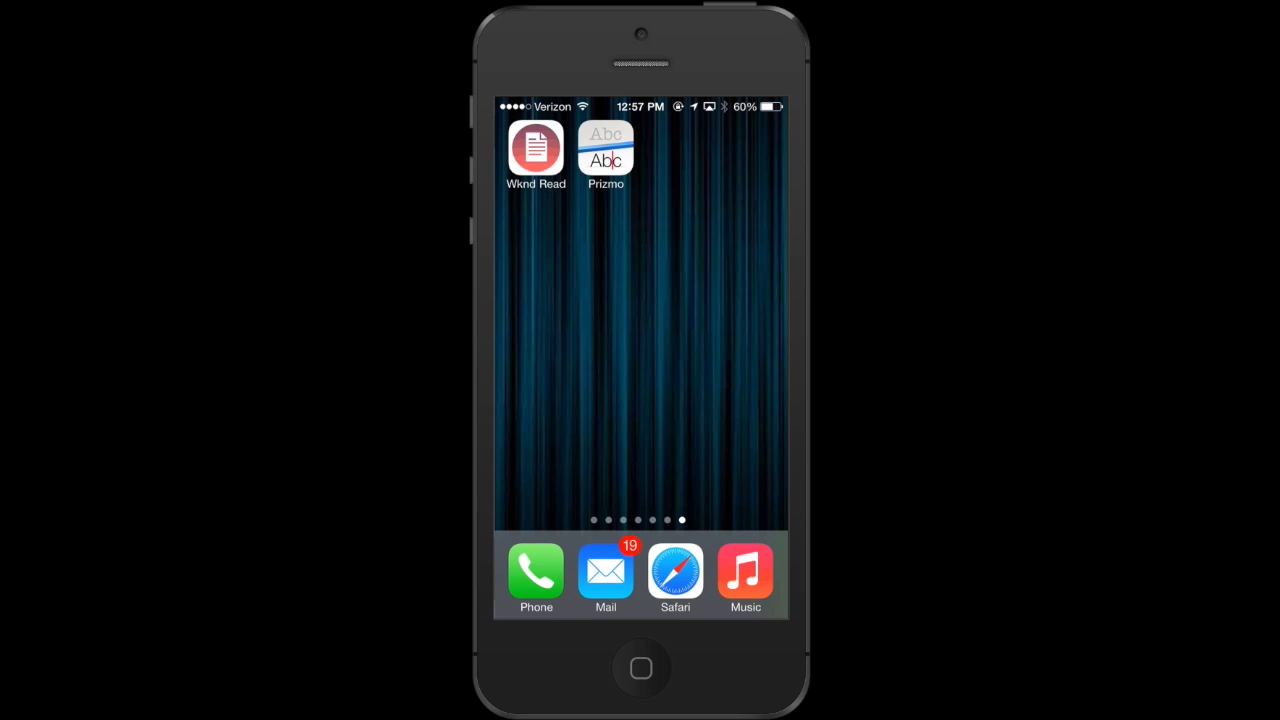
# - Launch Prizmo and start a new Text document photographed with the camera
pyautogui.click(605, 148)
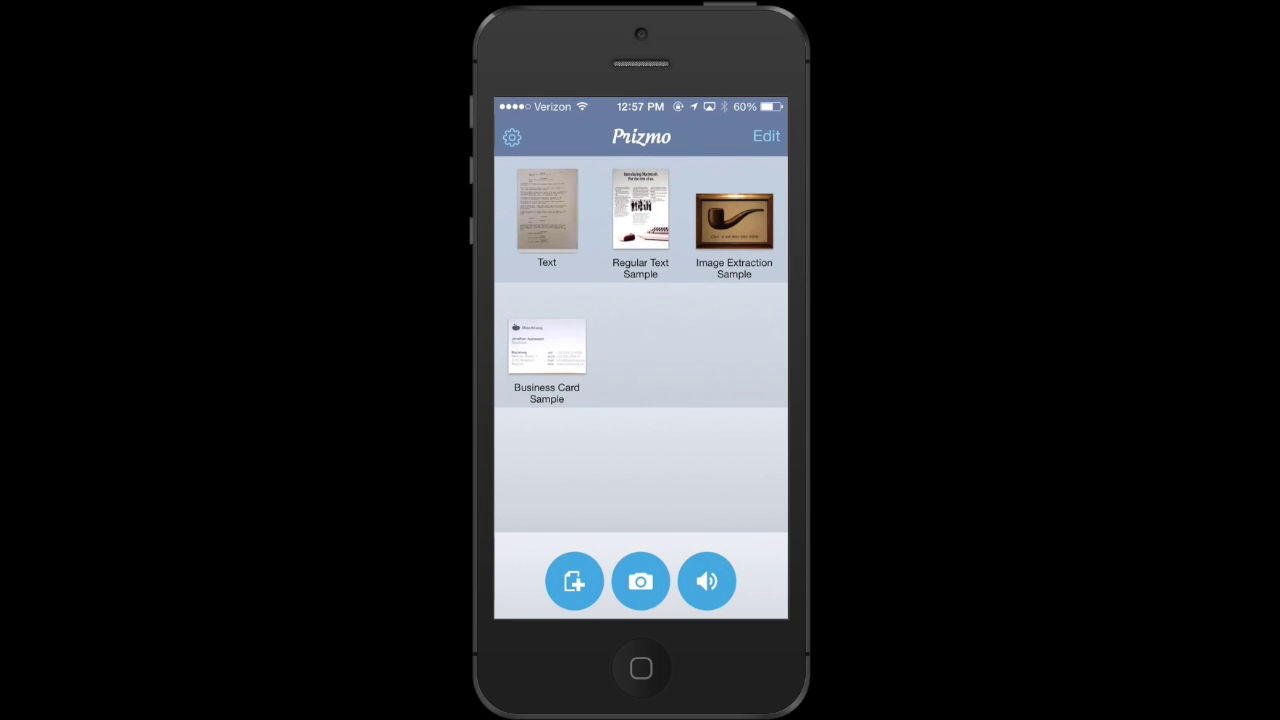
pyautogui.click(640, 581)
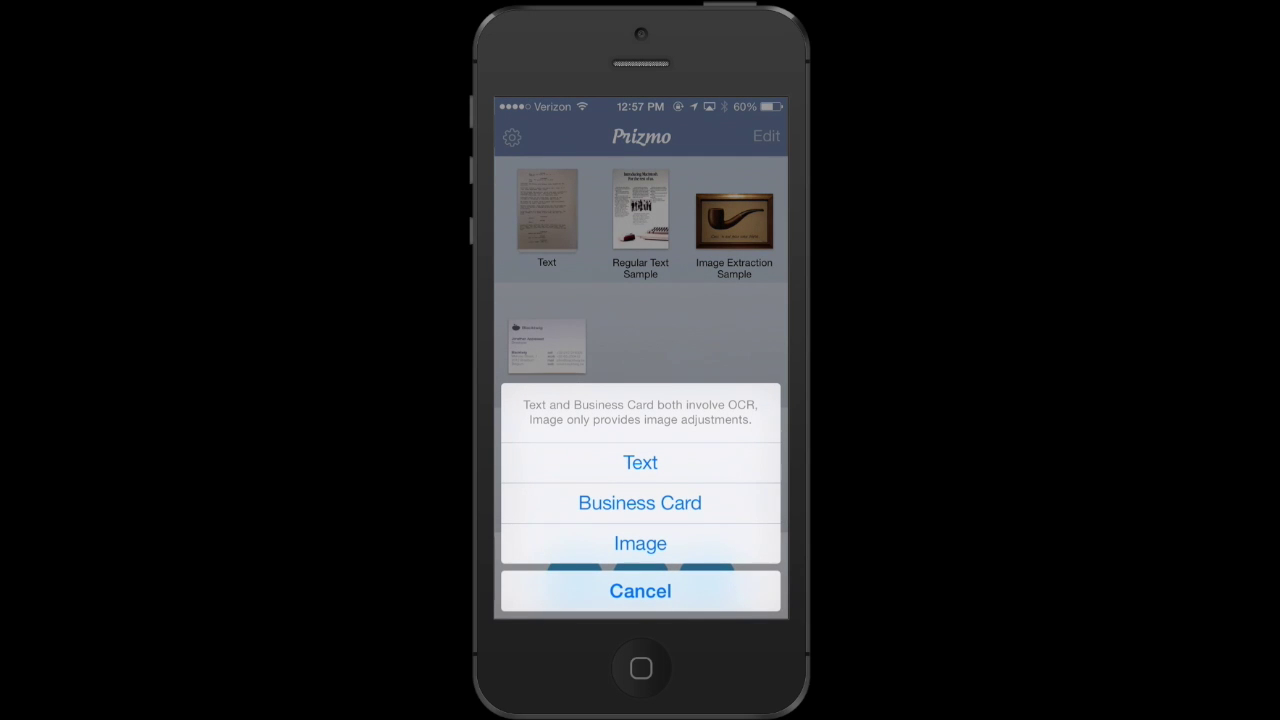
pyautogui.click(640, 462)
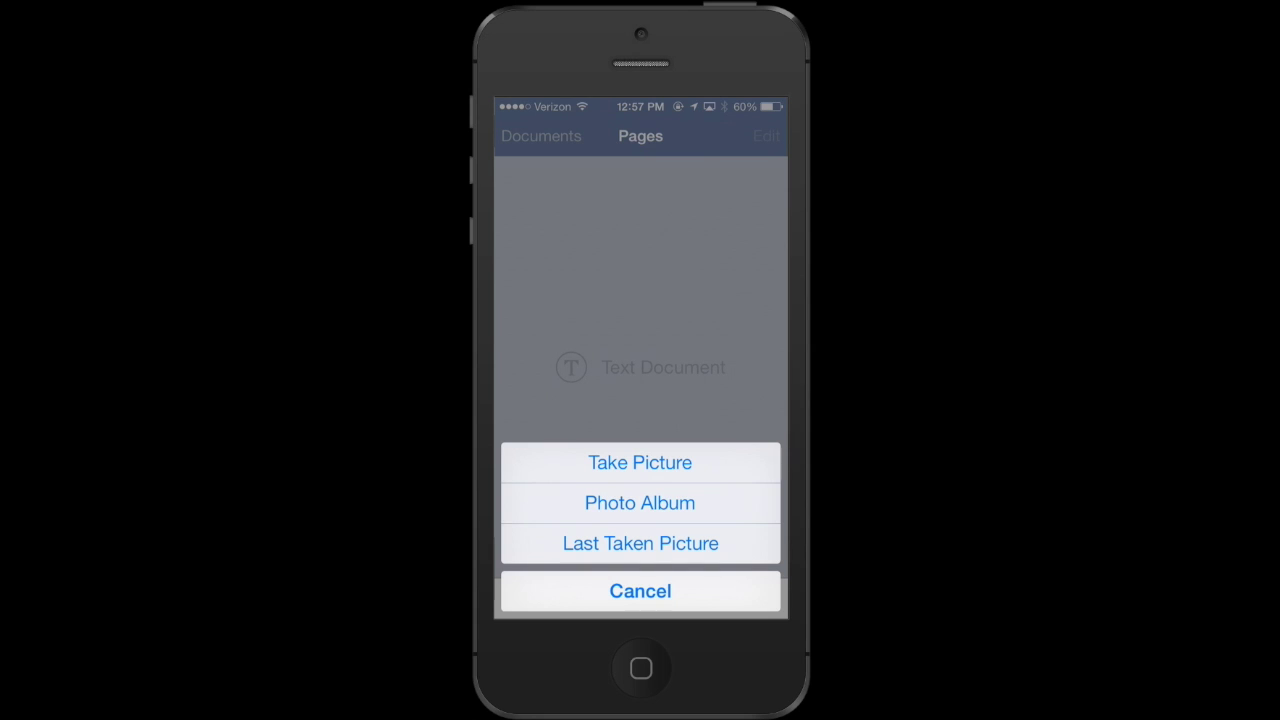
pyautogui.click(640, 462)
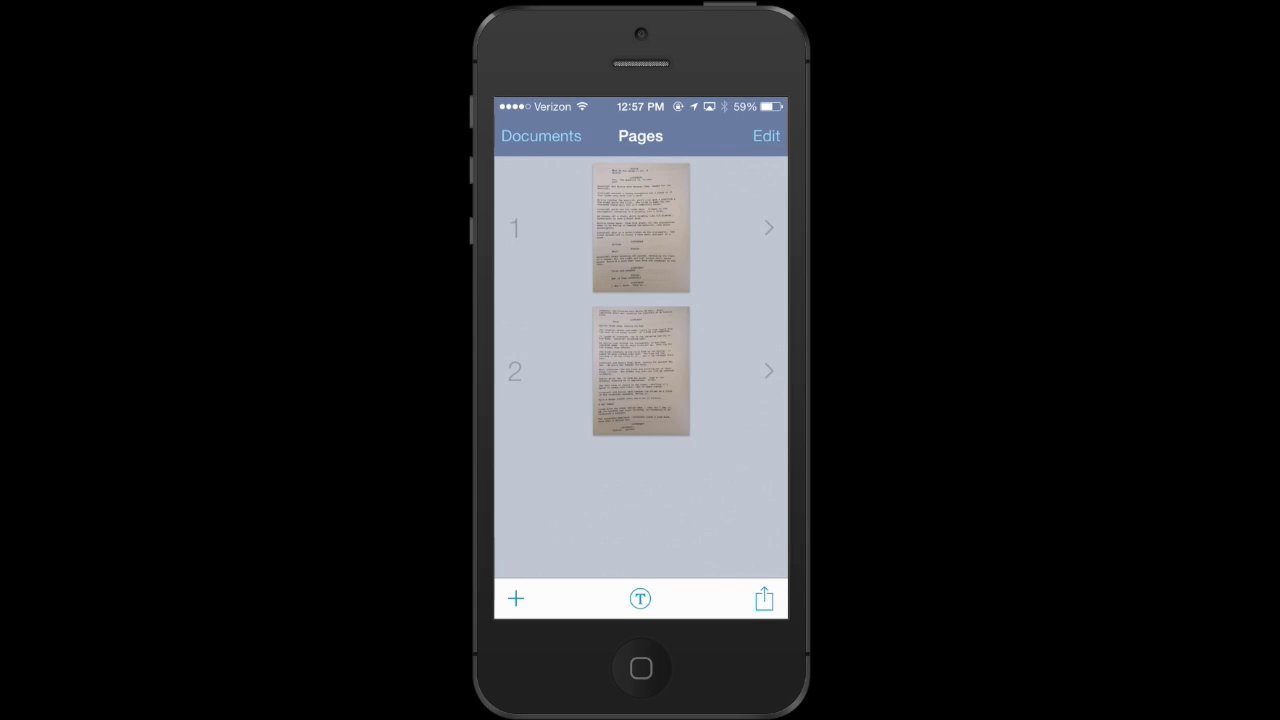
# - Run text recognition on script page 1 and go back to the page list
pyautogui.click(640, 228)
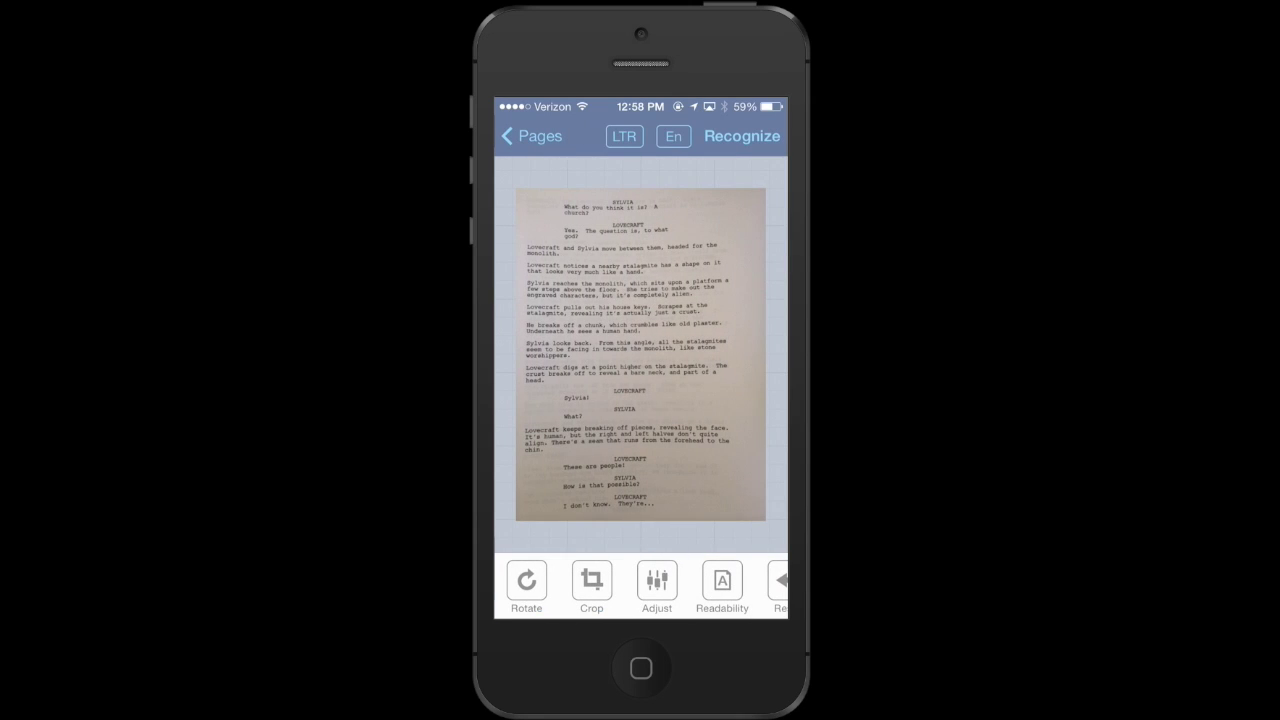
pyautogui.click(742, 136)
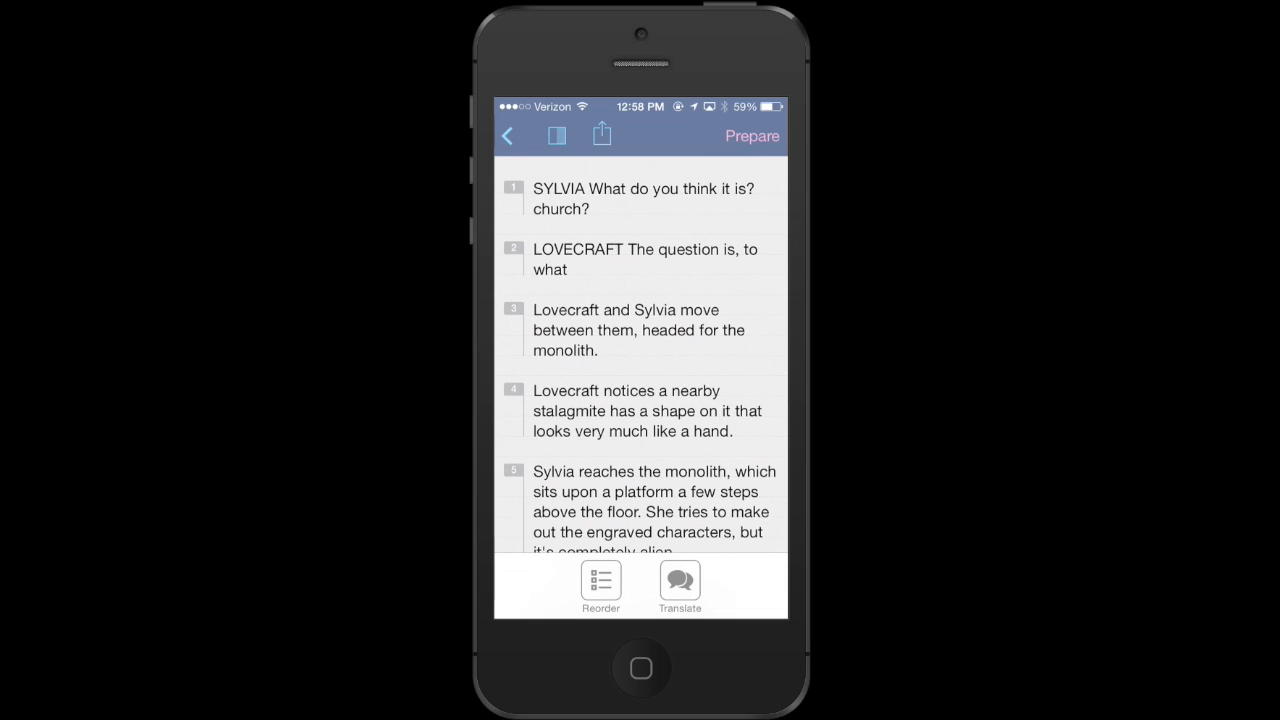
pyautogui.click(507, 136)
# - Review page 2's text and overlay its recognized regions on the scan
pyautogui.click(640, 371)
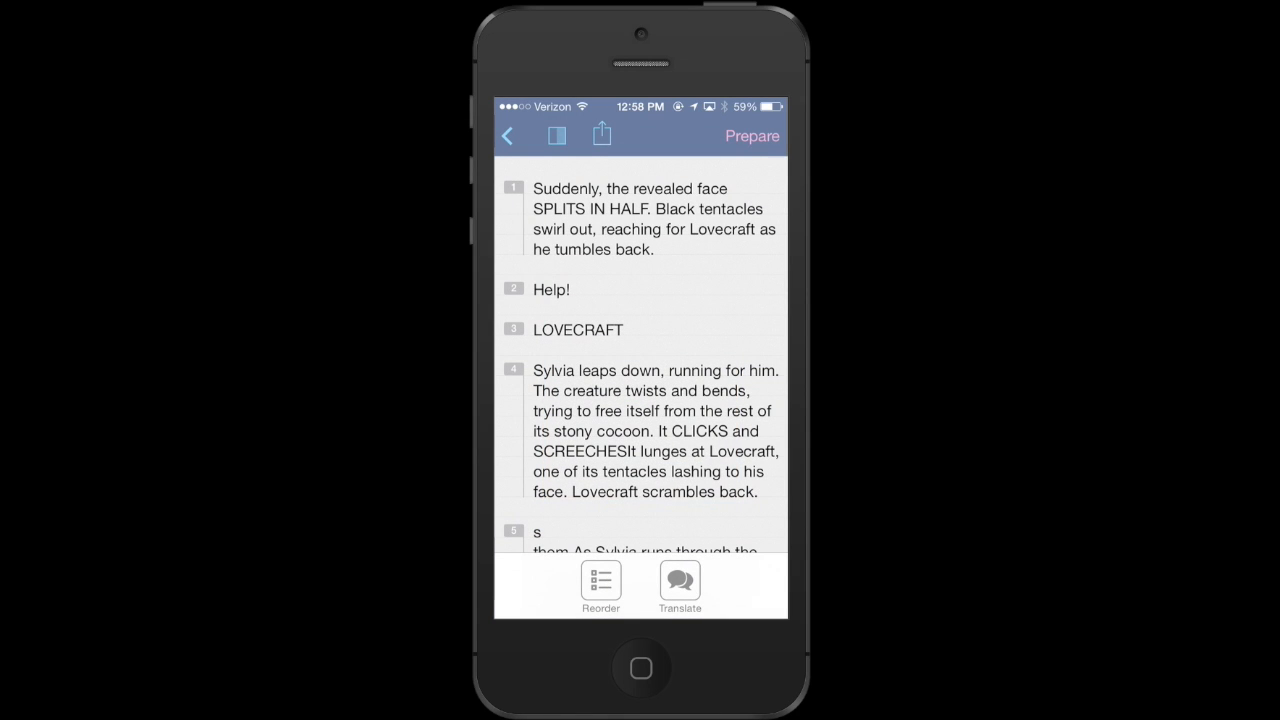
pyautogui.scroll(-5, 640, 360)
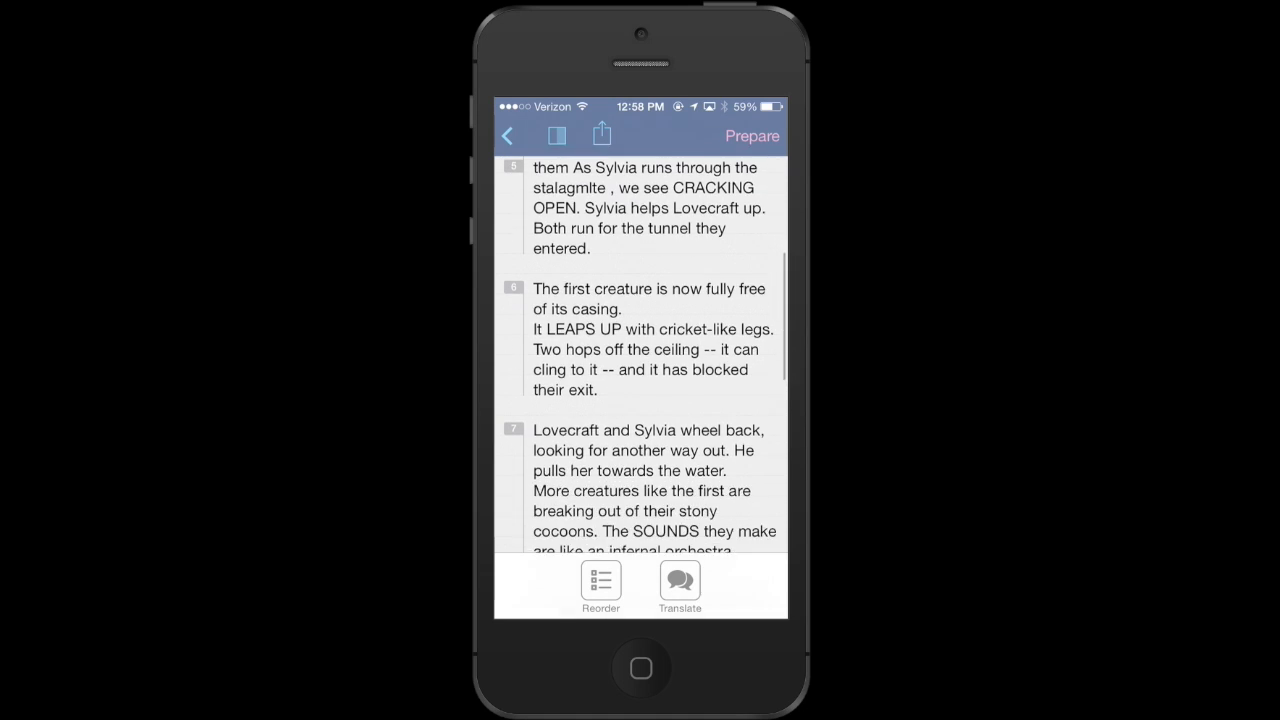
pyautogui.scroll(2, 640, 350)
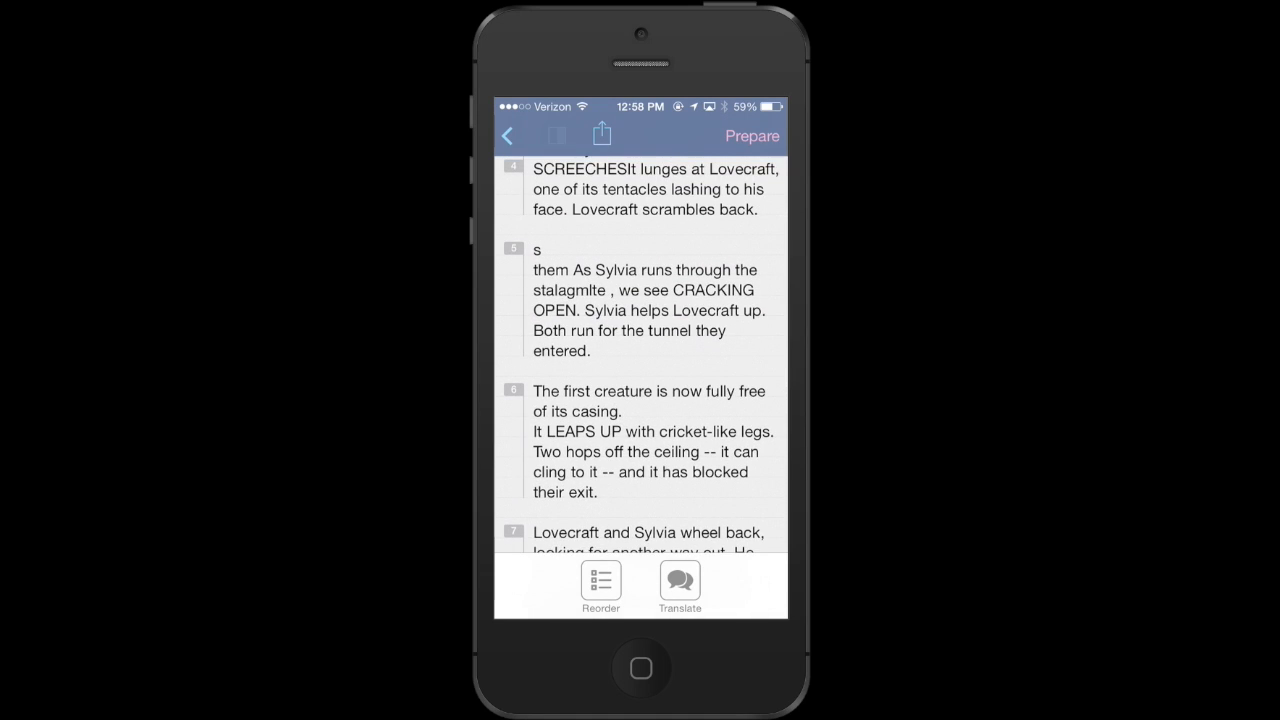
pyautogui.click(556, 135)
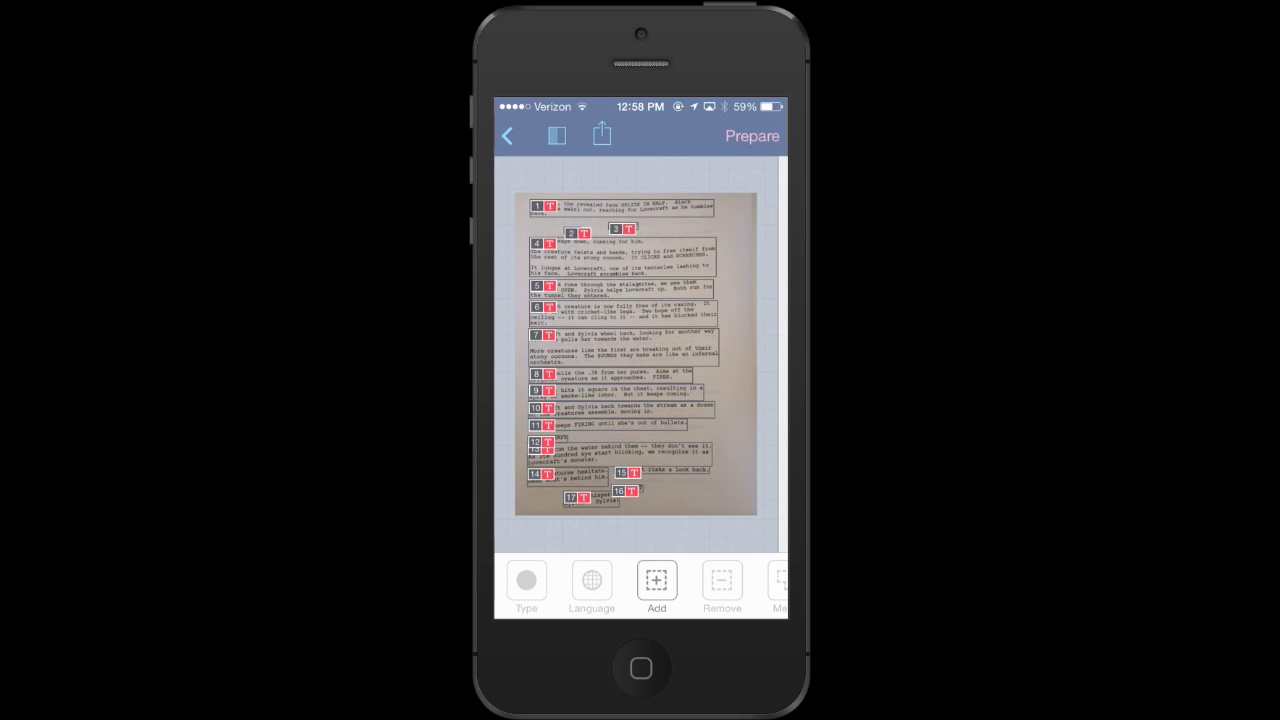
# - Merge page 2's text regions 14 and 15 into one block, then reopen page 1
pyautogui.click(567, 477)
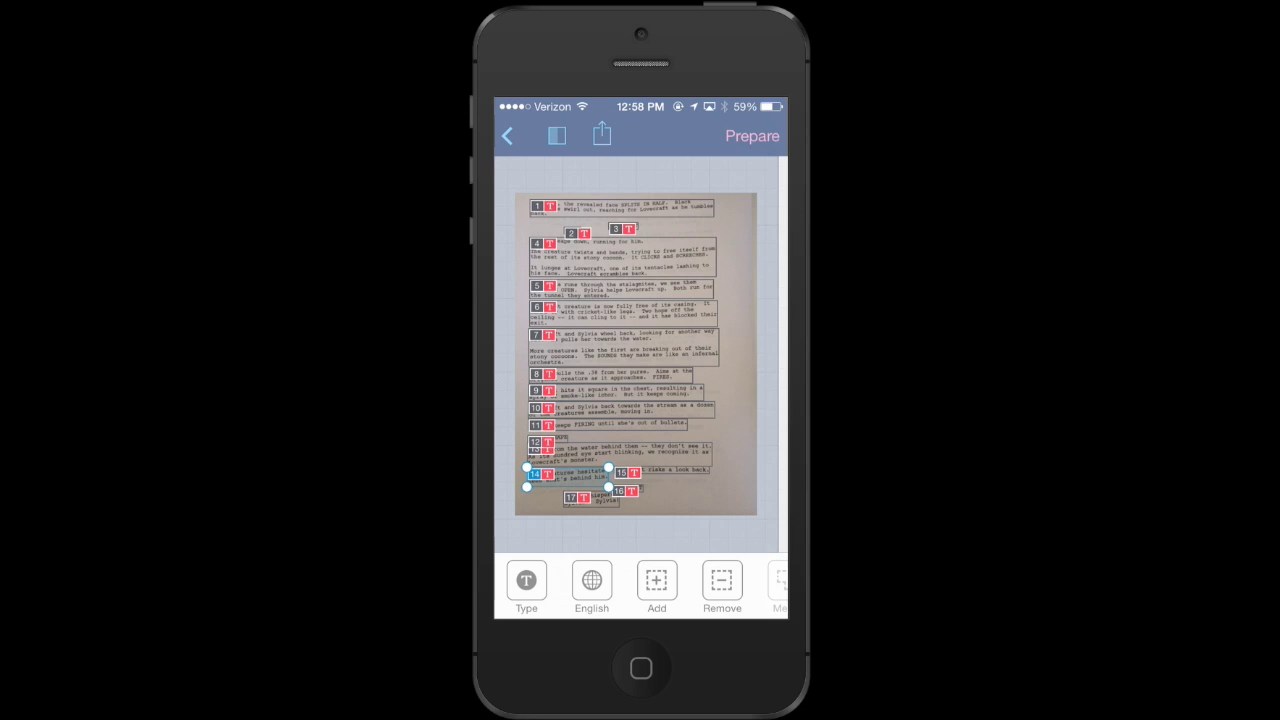
pyautogui.click(660, 470)
pyautogui.moveTo(720, 580); pyautogui.dragTo(680, 580)
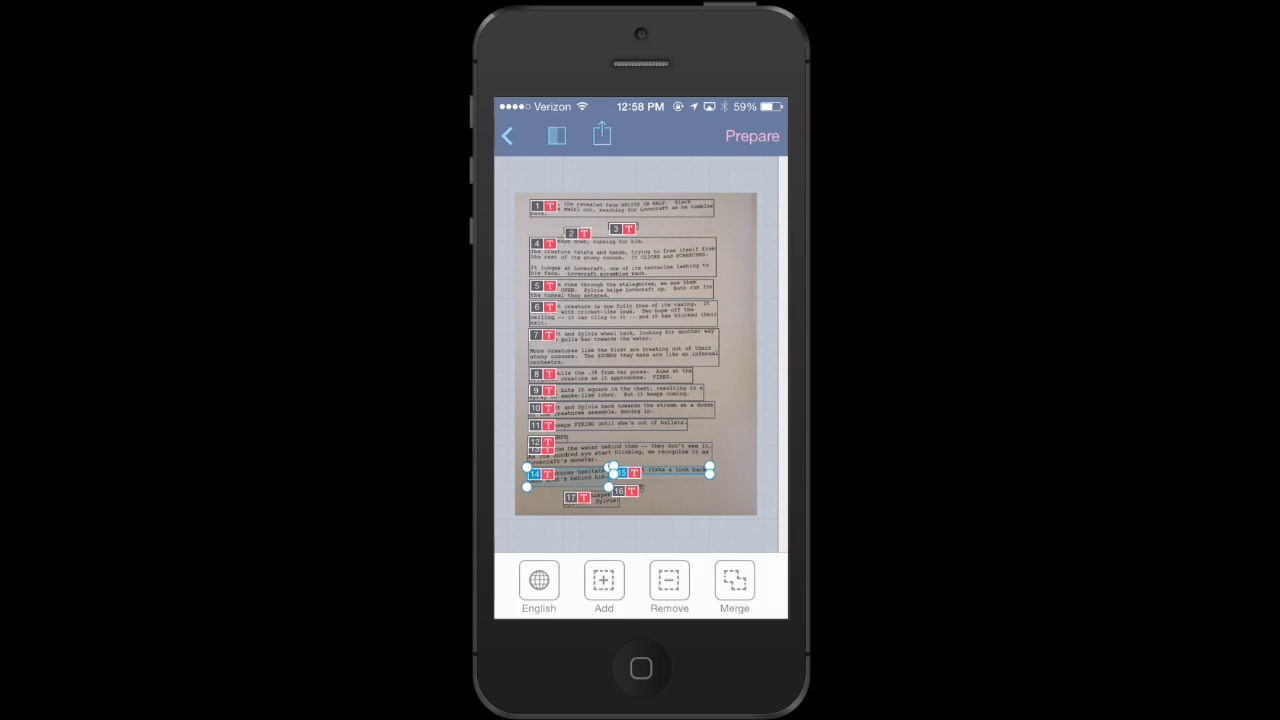
pyautogui.click(754, 580)
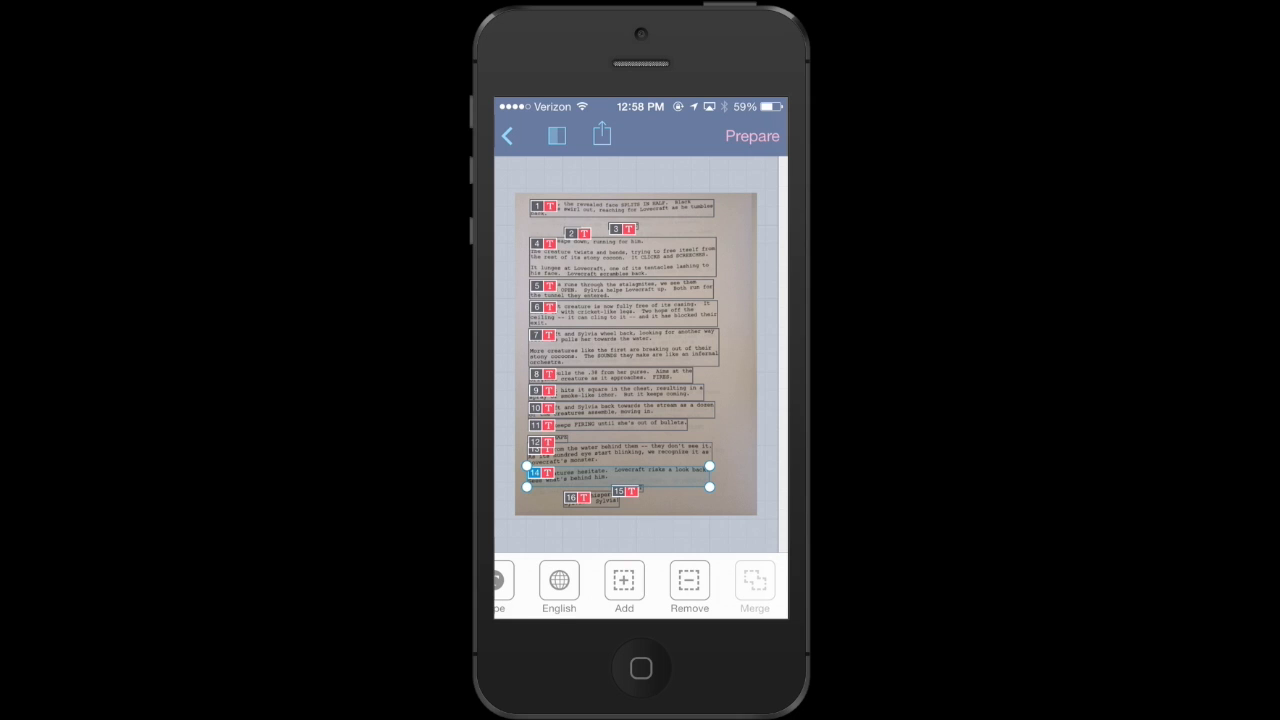
pyautogui.click(507, 136)
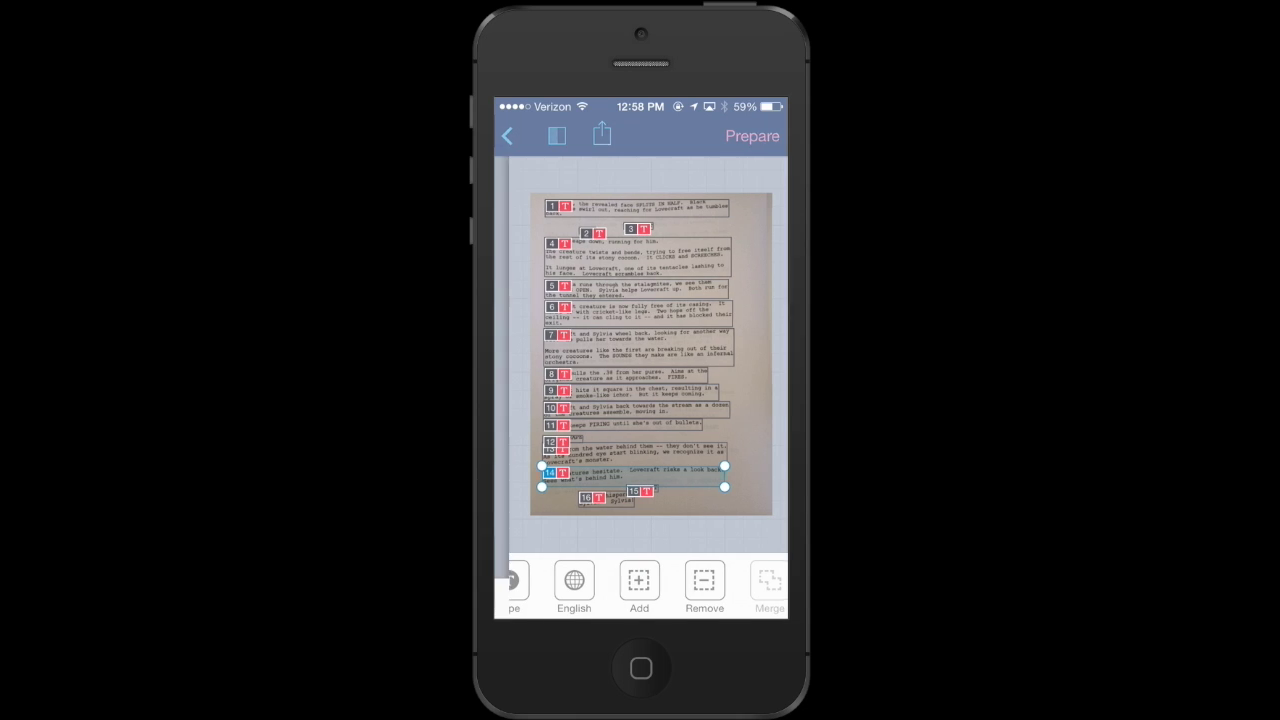
pyautogui.click(640, 228)
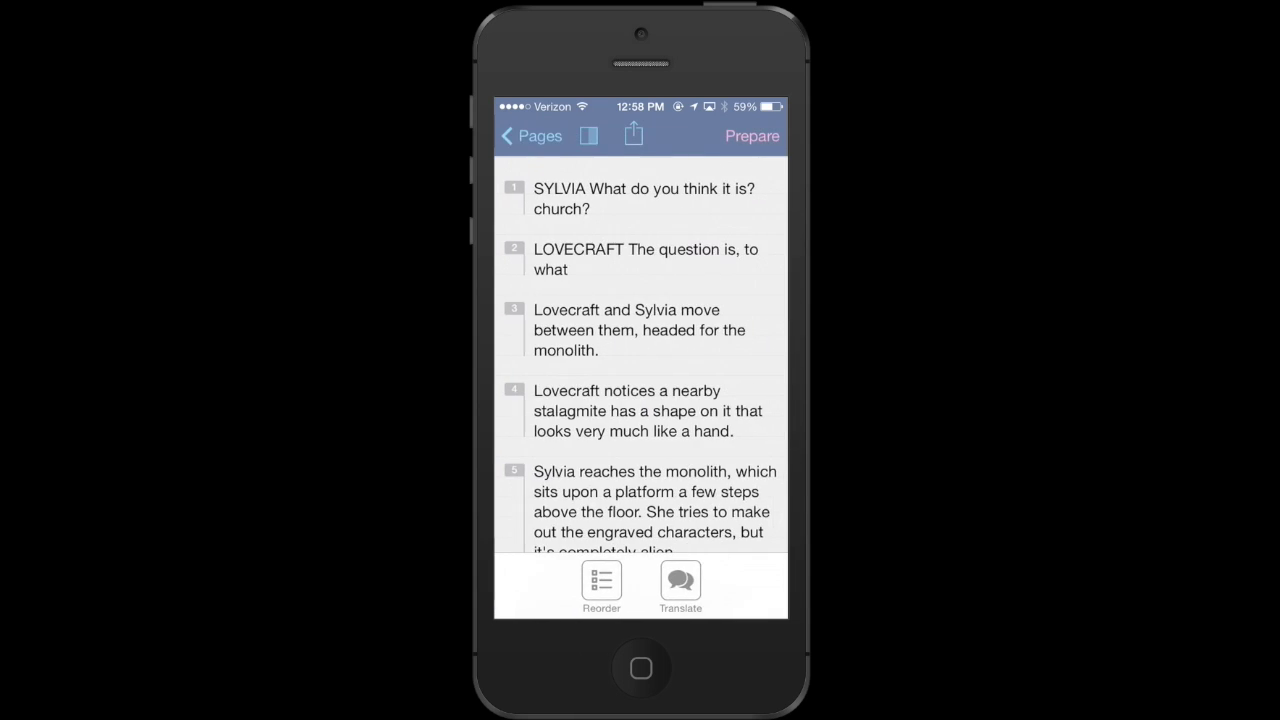
# - Resize page 1's text region 2 to cover its full line, then return to the page list
pyautogui.click(588, 136)
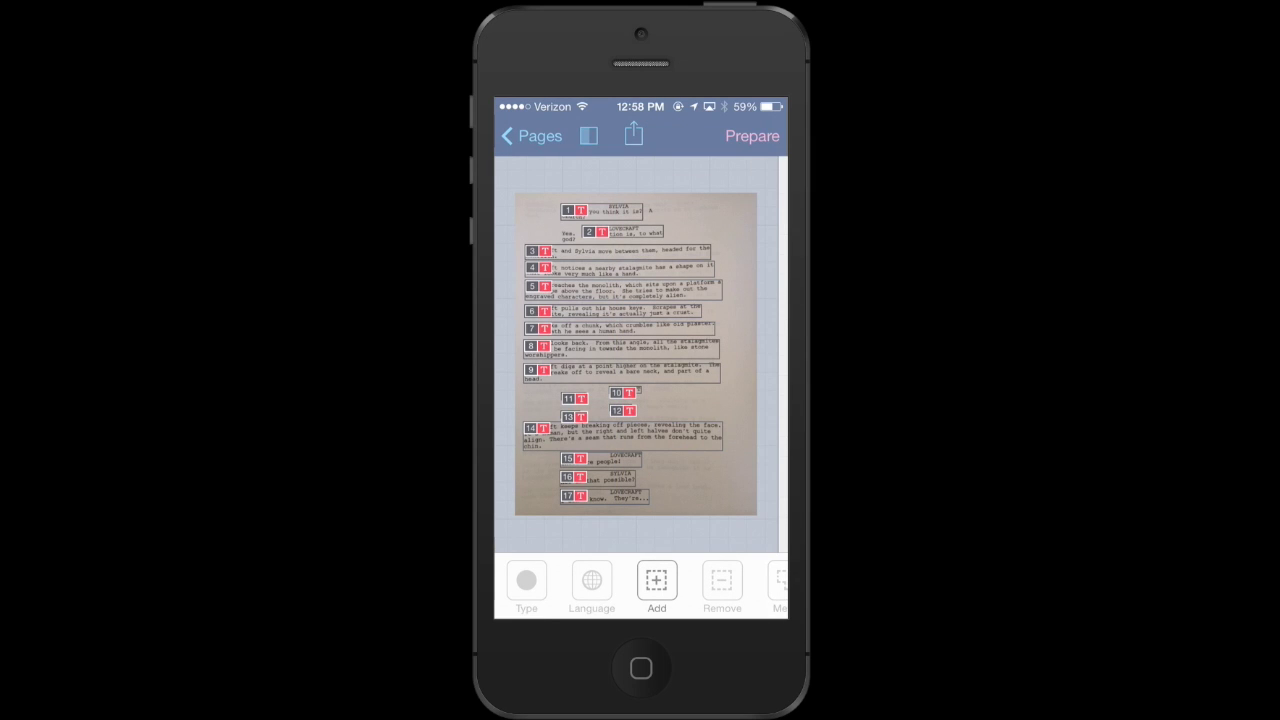
pyautogui.click(622, 232)
pyautogui.moveTo(581, 237); pyautogui.dragTo(553, 244)
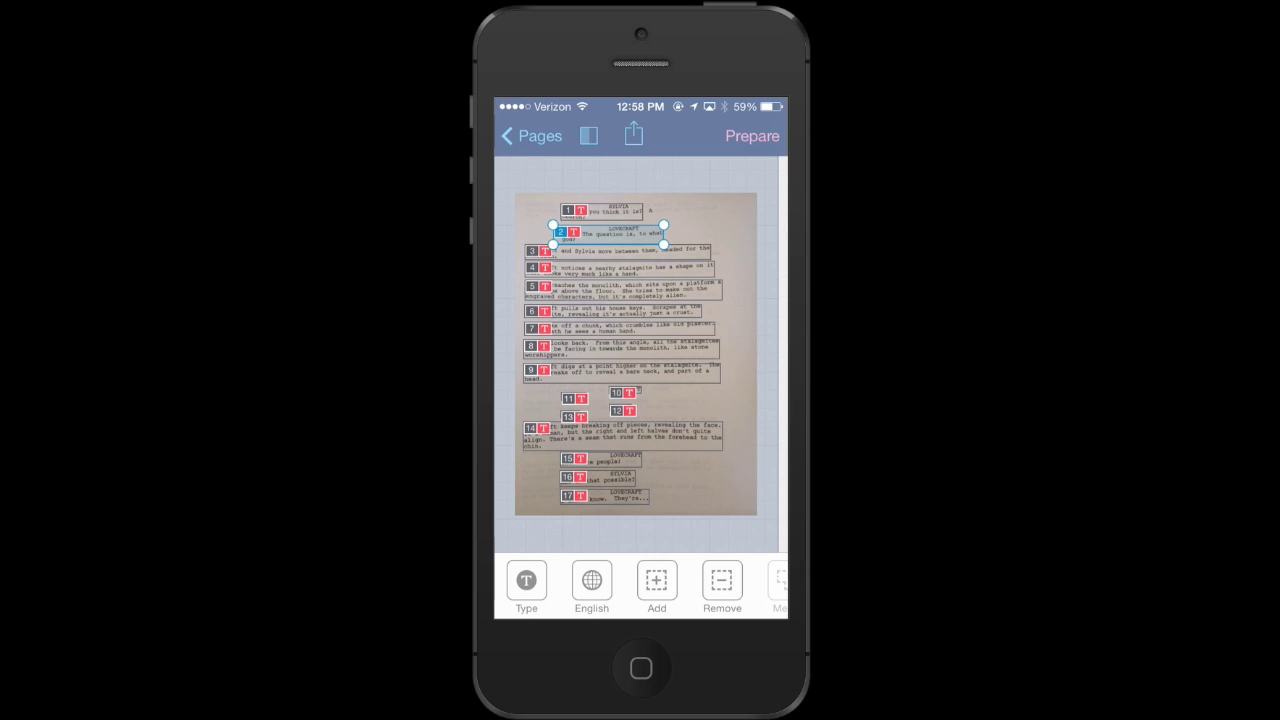
pyautogui.click(533, 136)
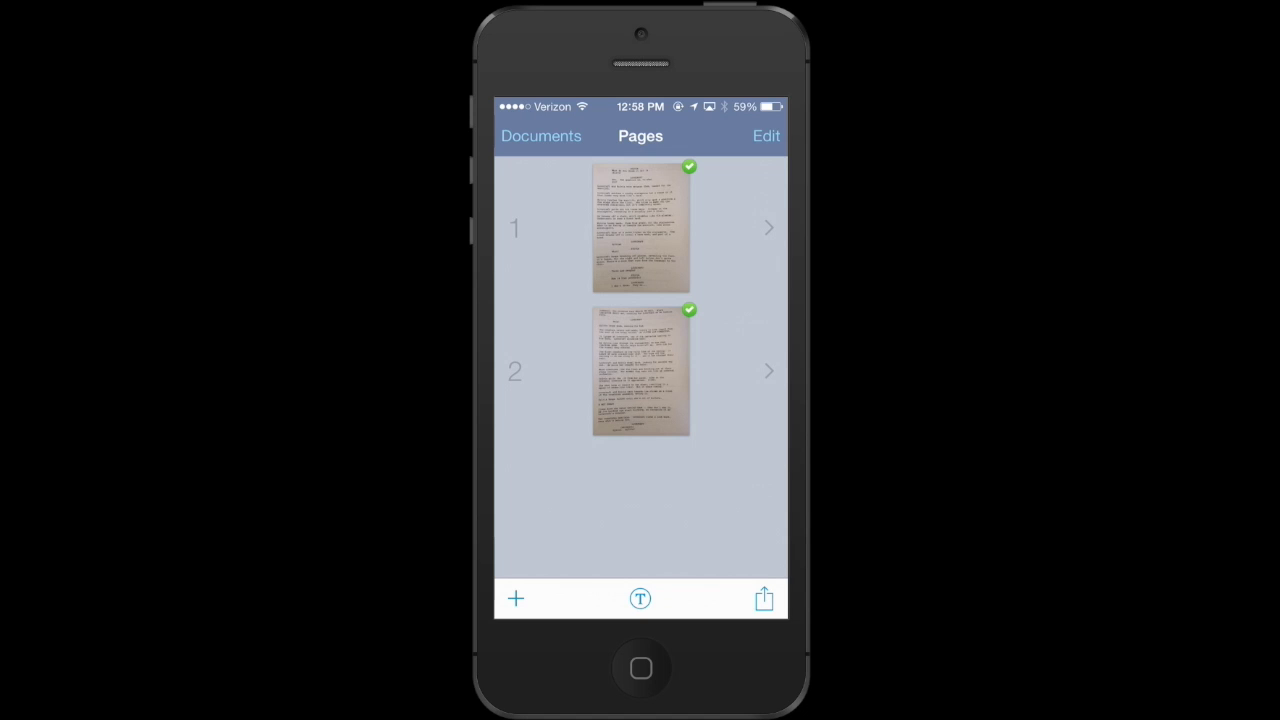
# - Export the script as a PDF through Open in… and send it to Weekend Read
pyautogui.click(764, 598)
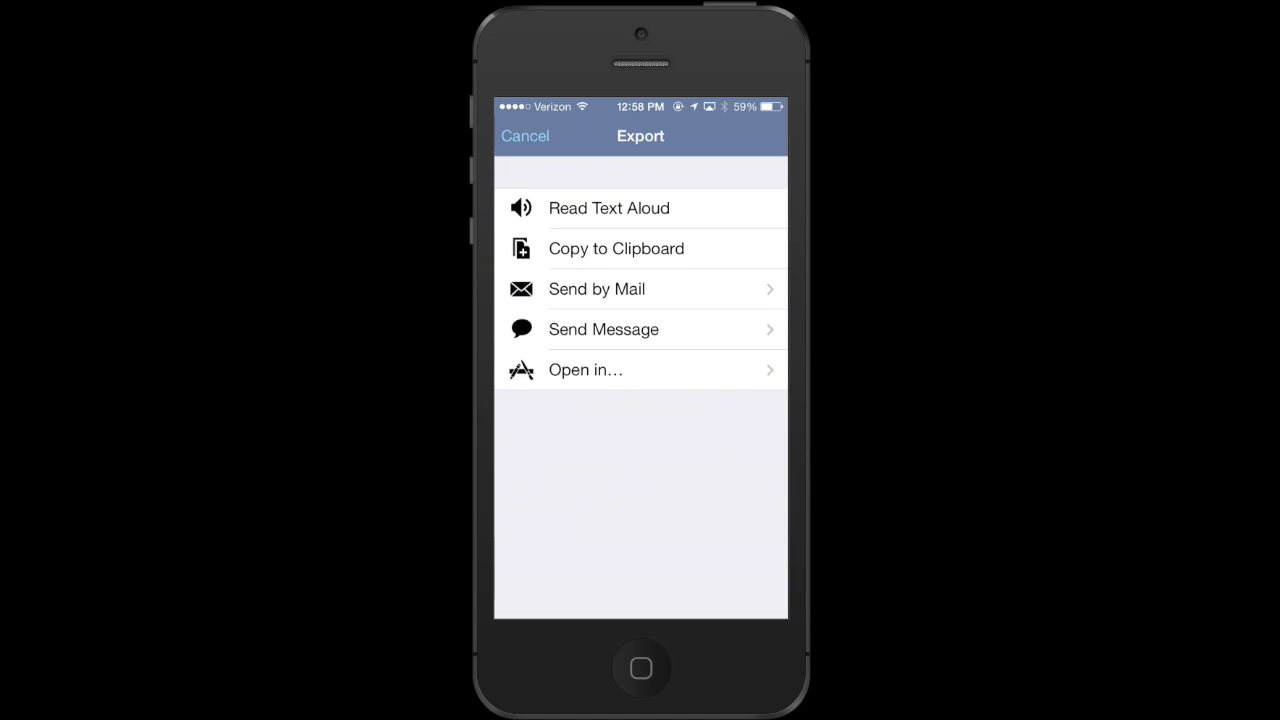
pyautogui.click(586, 370)
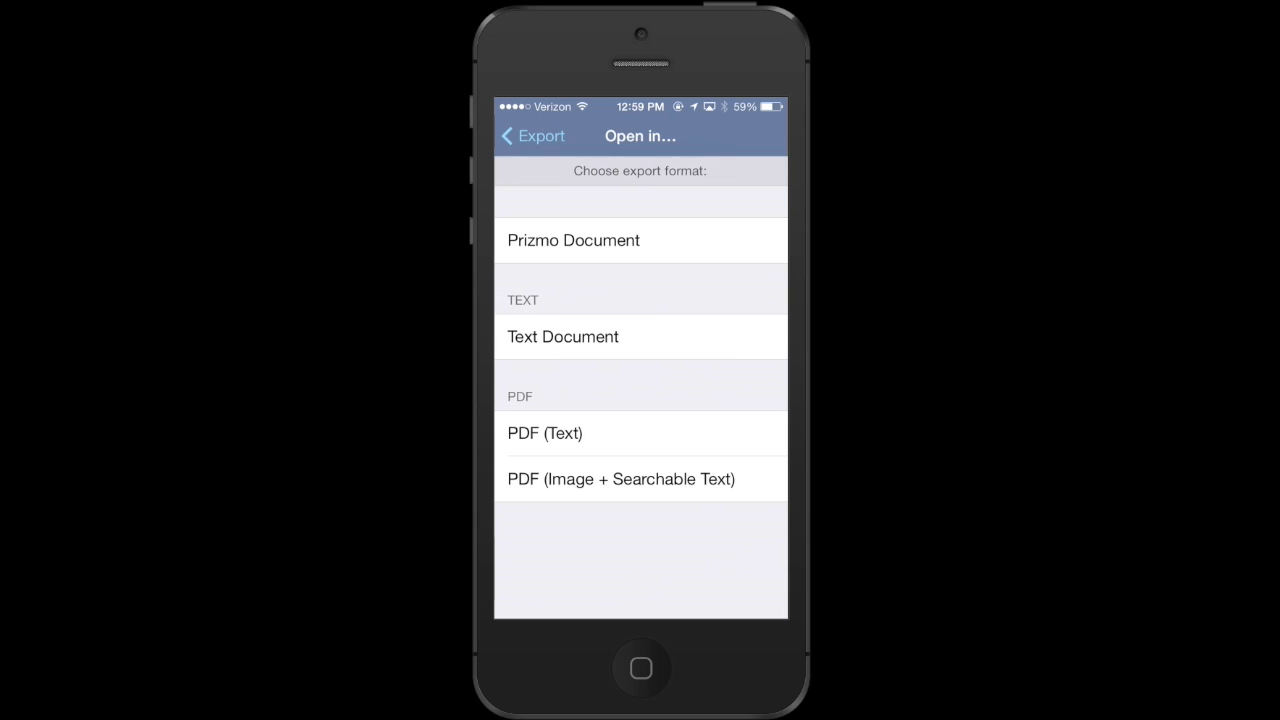
pyautogui.click(621, 479)
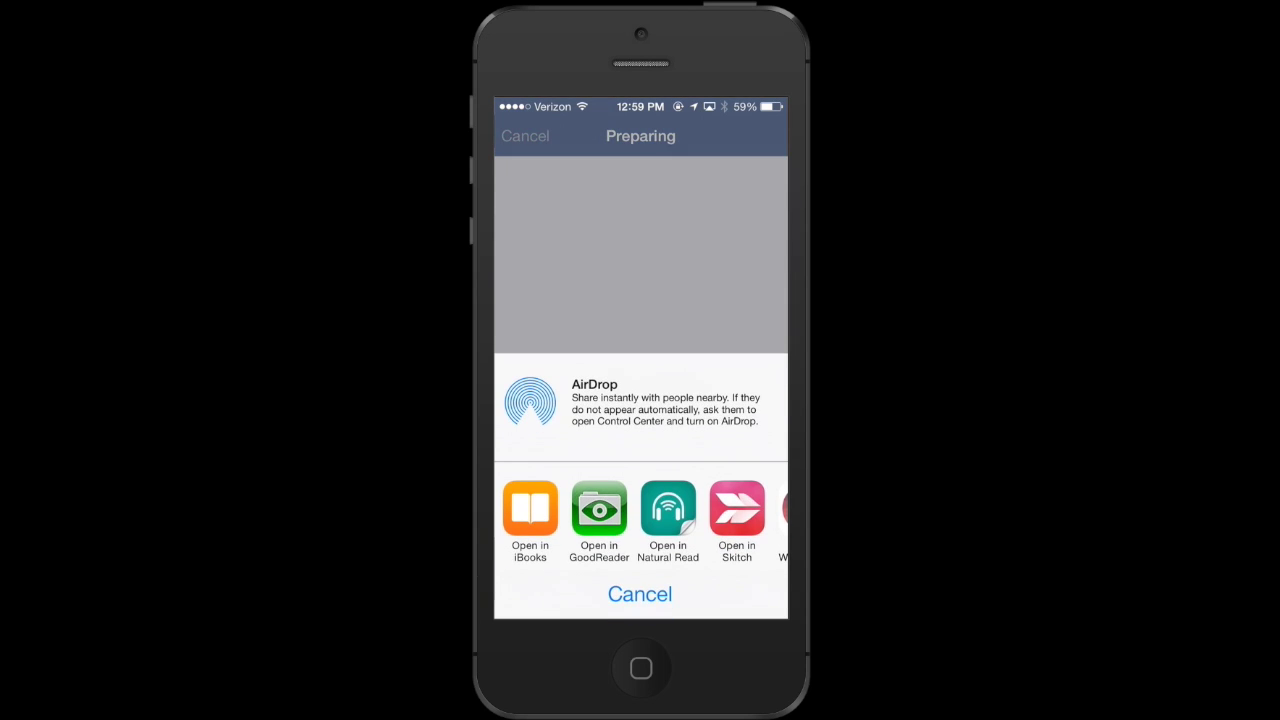
pyautogui.hscroll(3, 640, 520)
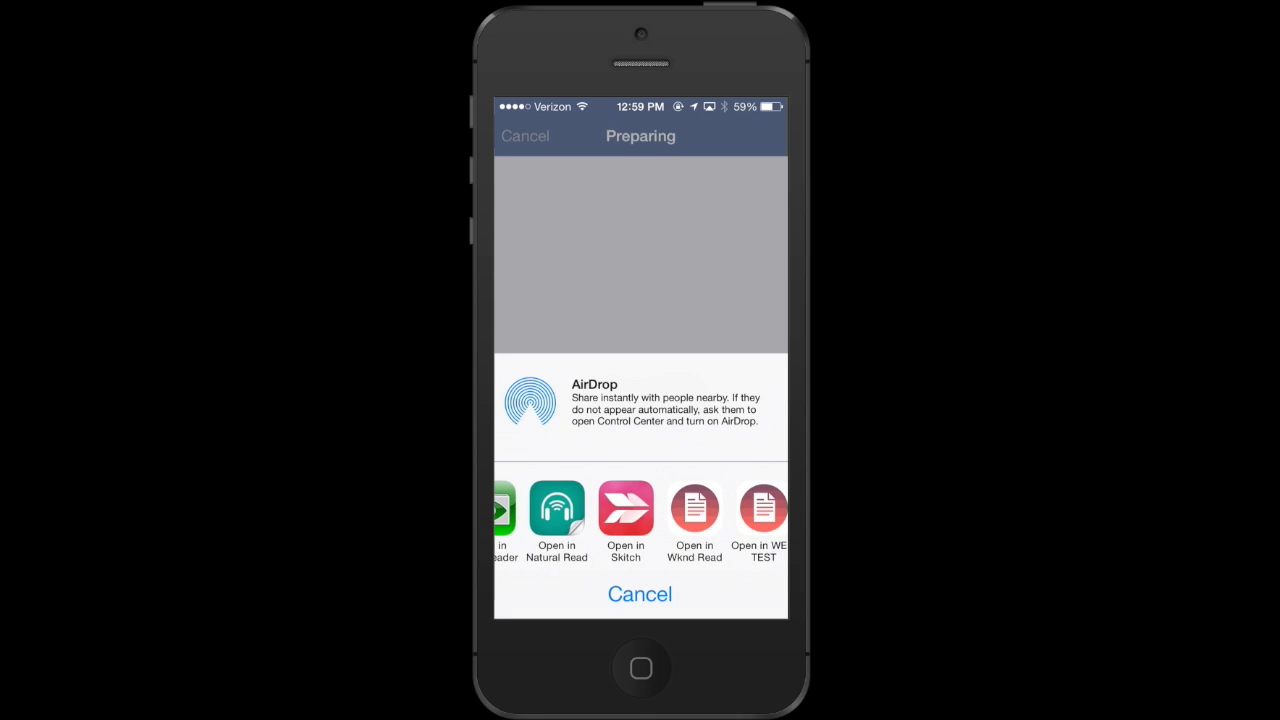
pyautogui.click(646, 508)
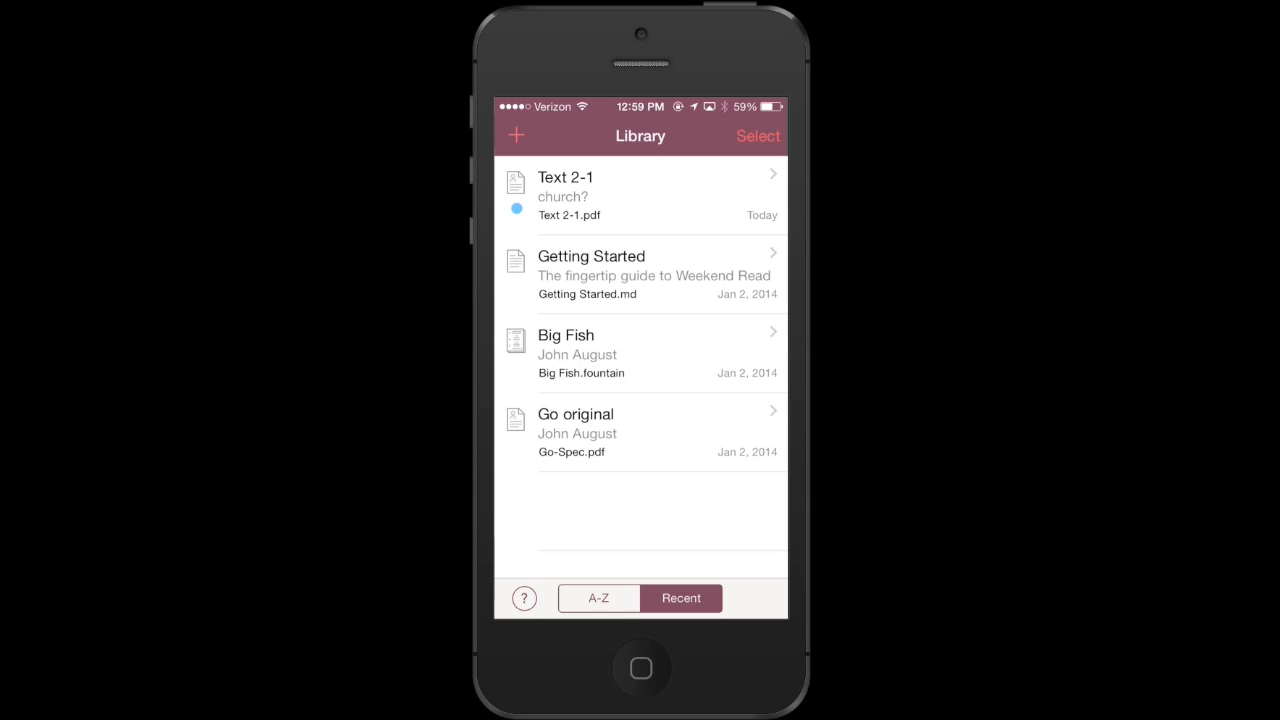
# - Retitle Text 2-1 as 'Lovecraft' with subtitle 'John august' and save
pyautogui.click(640, 195)
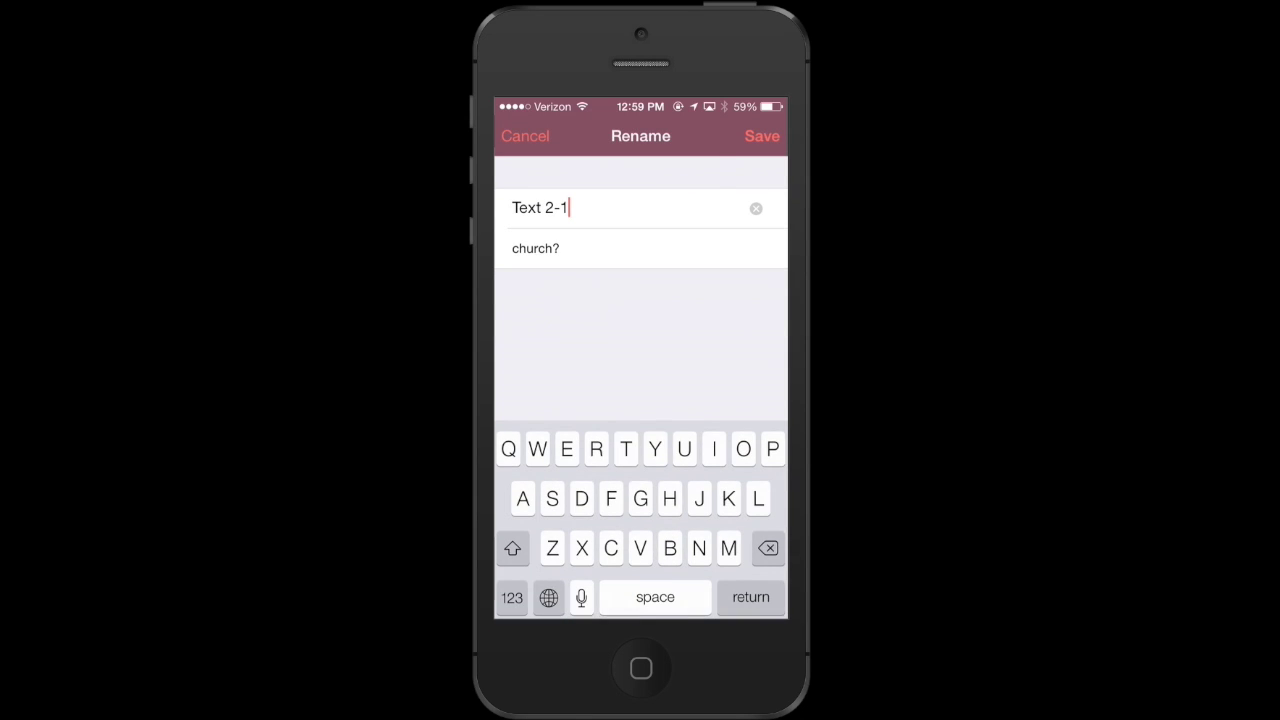
pyautogui.click(569, 207)
pyautogui.click(756, 208)
pyautogui.write('L')
pyautogui.write('ovecrafy')
pyautogui.write('lt')
pyautogui.press('BackSpace')
pyautogui.press('BackSpace')
pyautogui.press('BackSpace')
pyautogui.write('t')
pyautogui.click(600, 248)
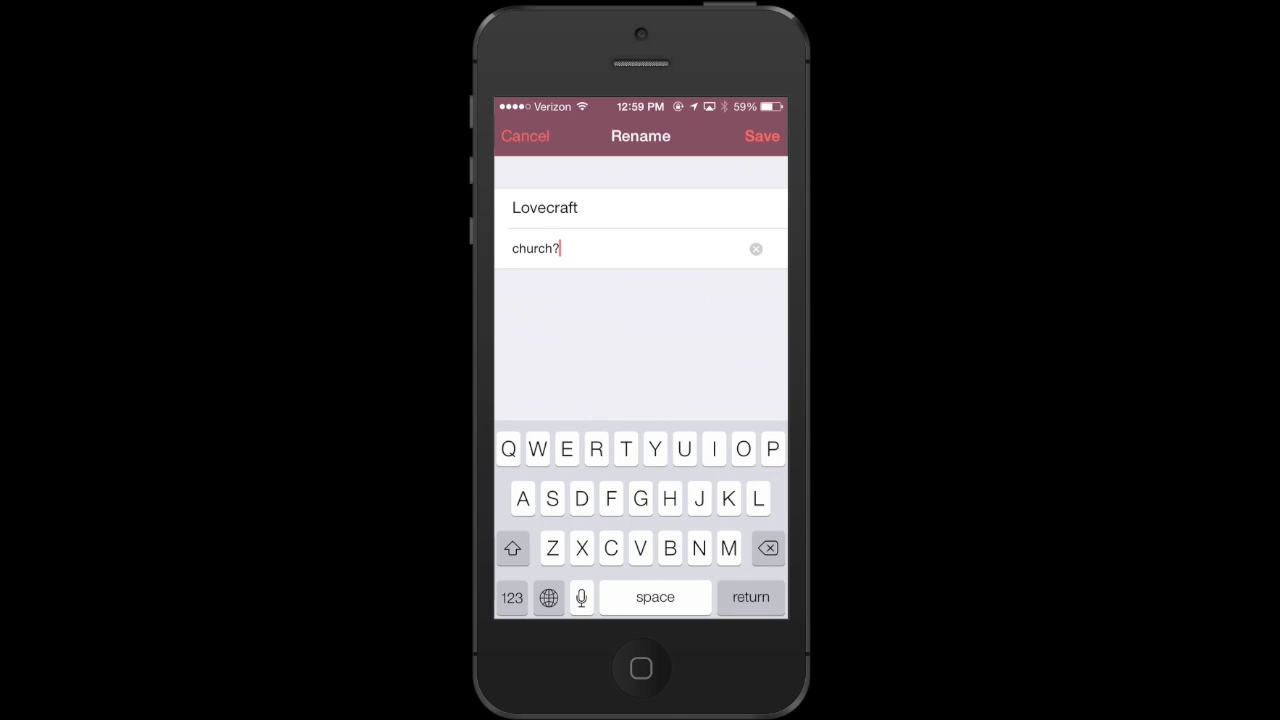
pyautogui.press('BackSpace')
pyautogui.press('BackSpace')
pyautogui.press('BackSpace')
pyautogui.press('BackSpace')
pyautogui.press('BackSpace')
pyautogui.press('BackSpace')
pyautogui.press('BackSpace')
pyautogui.write('Joh')
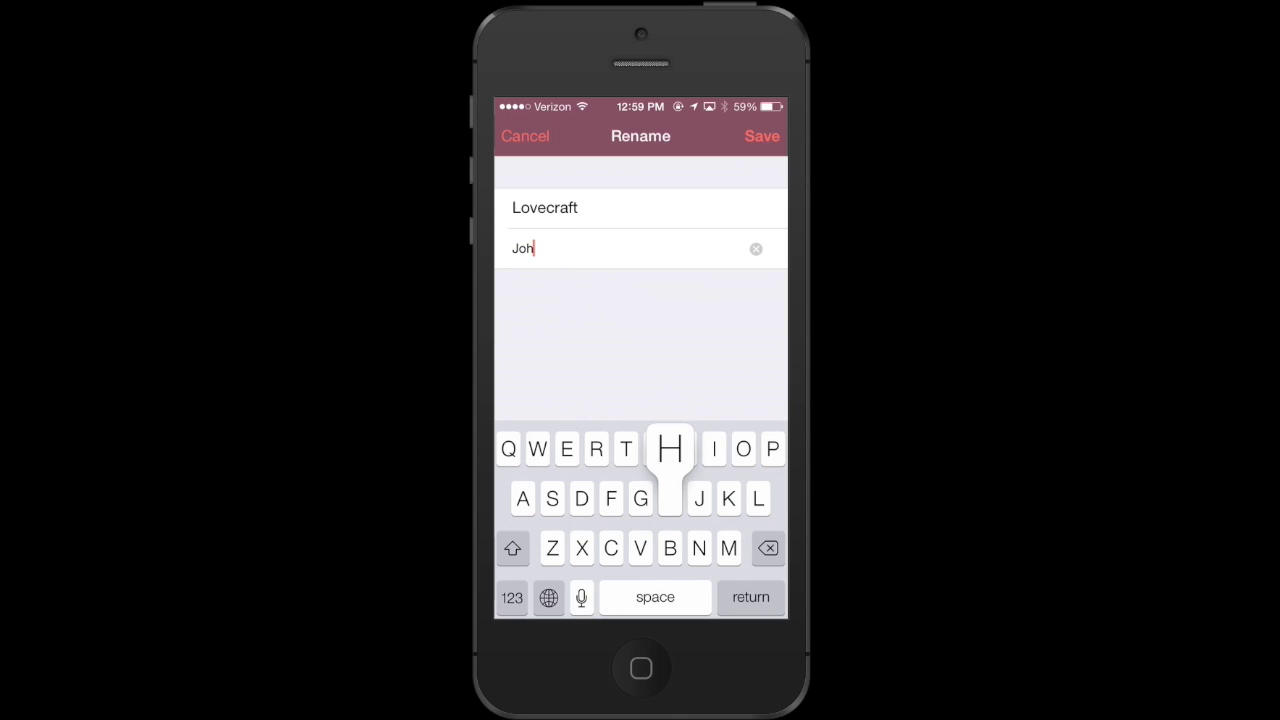
pyautogui.write('n august')
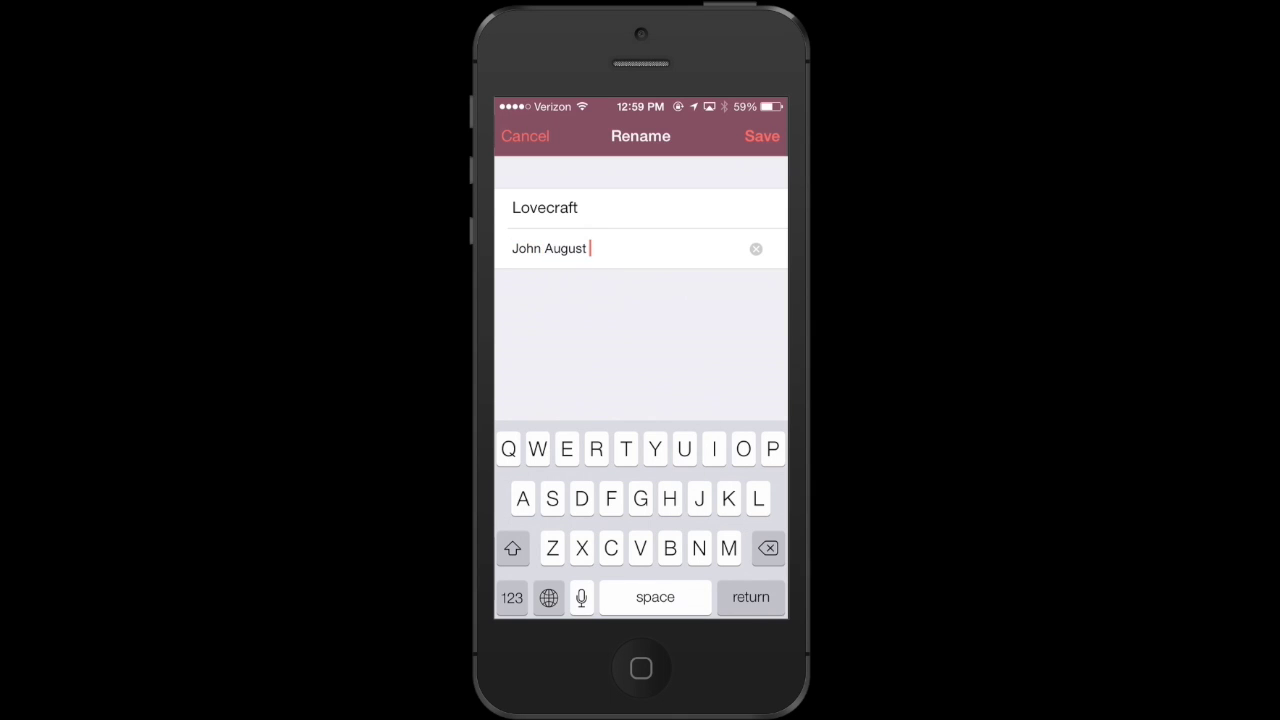
pyautogui.press('Return')
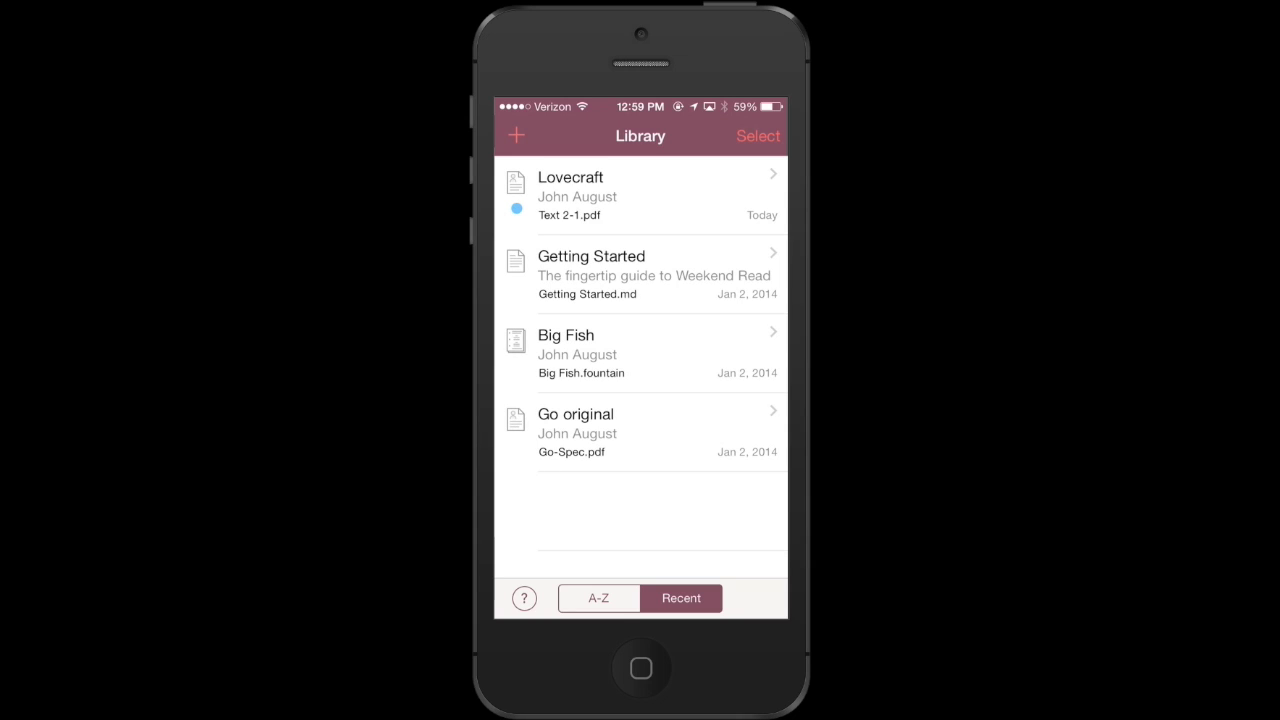
# - Open Lovecraft, dismiss the not-a-screenplay warning, and show the original scanned pages
pyautogui.click(640, 195)
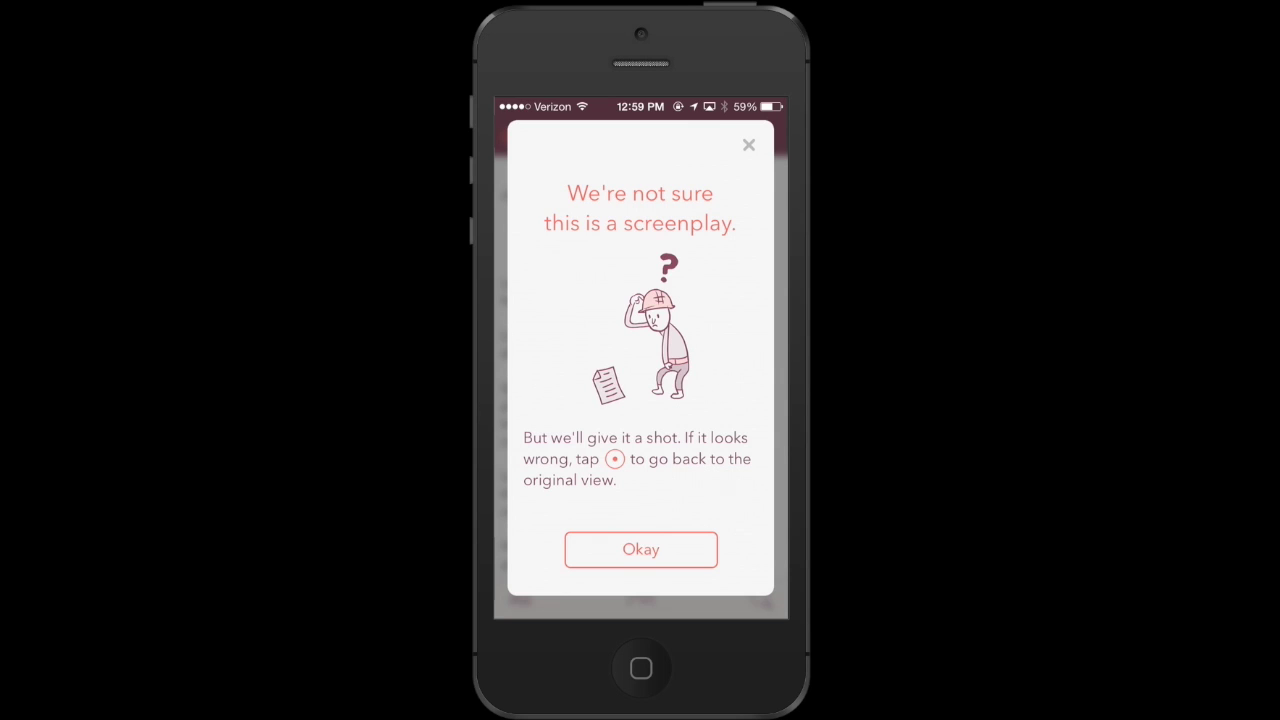
pyautogui.click(640, 549)
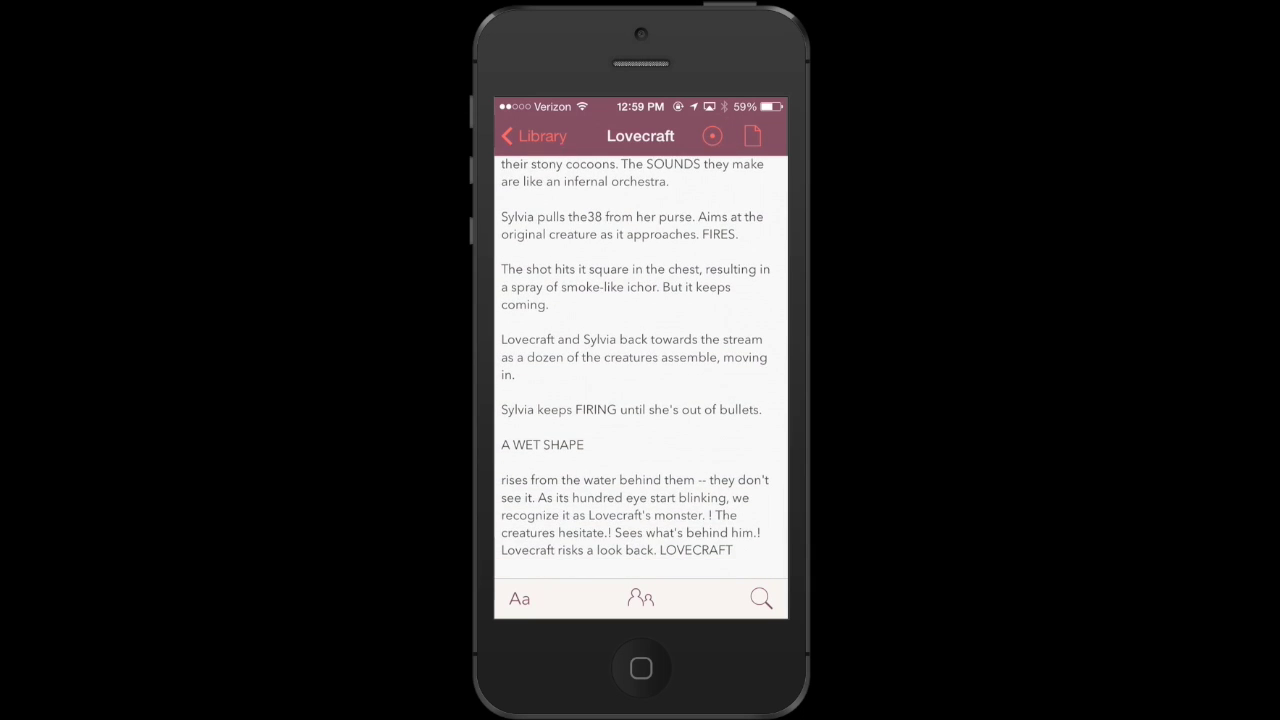
pyautogui.scroll(10, 640, 370)
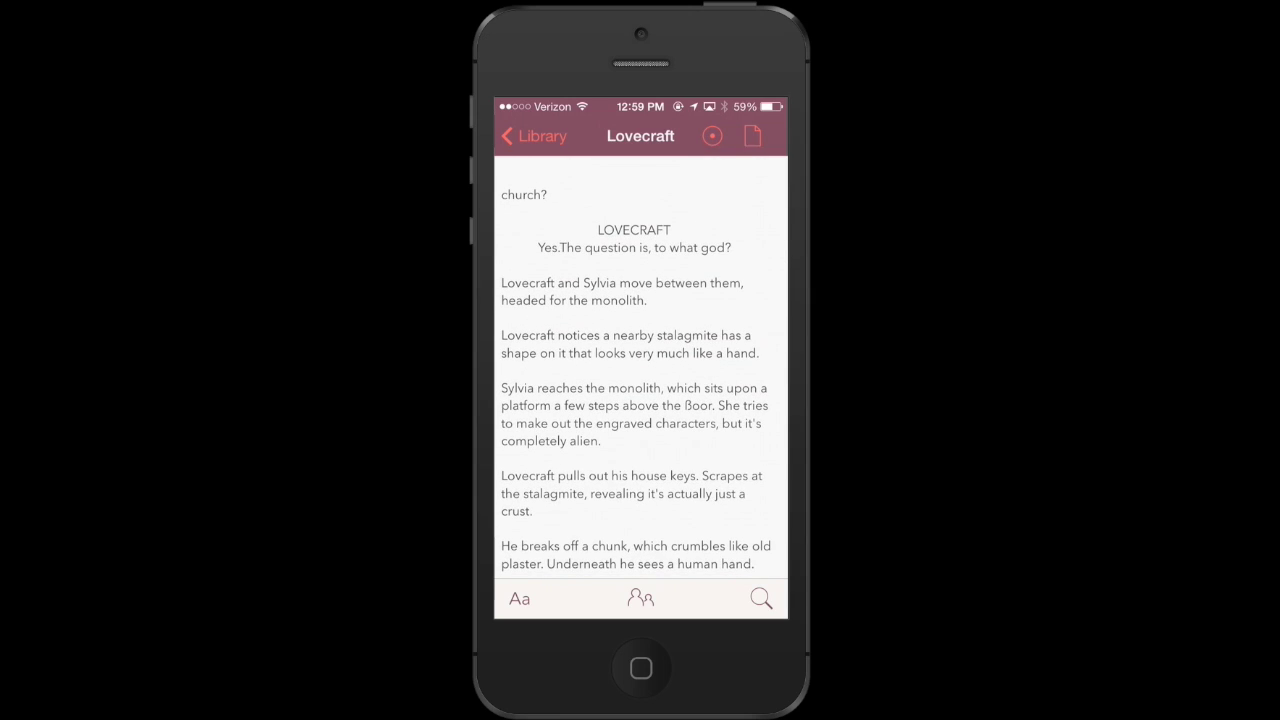
pyautogui.click(712, 136)
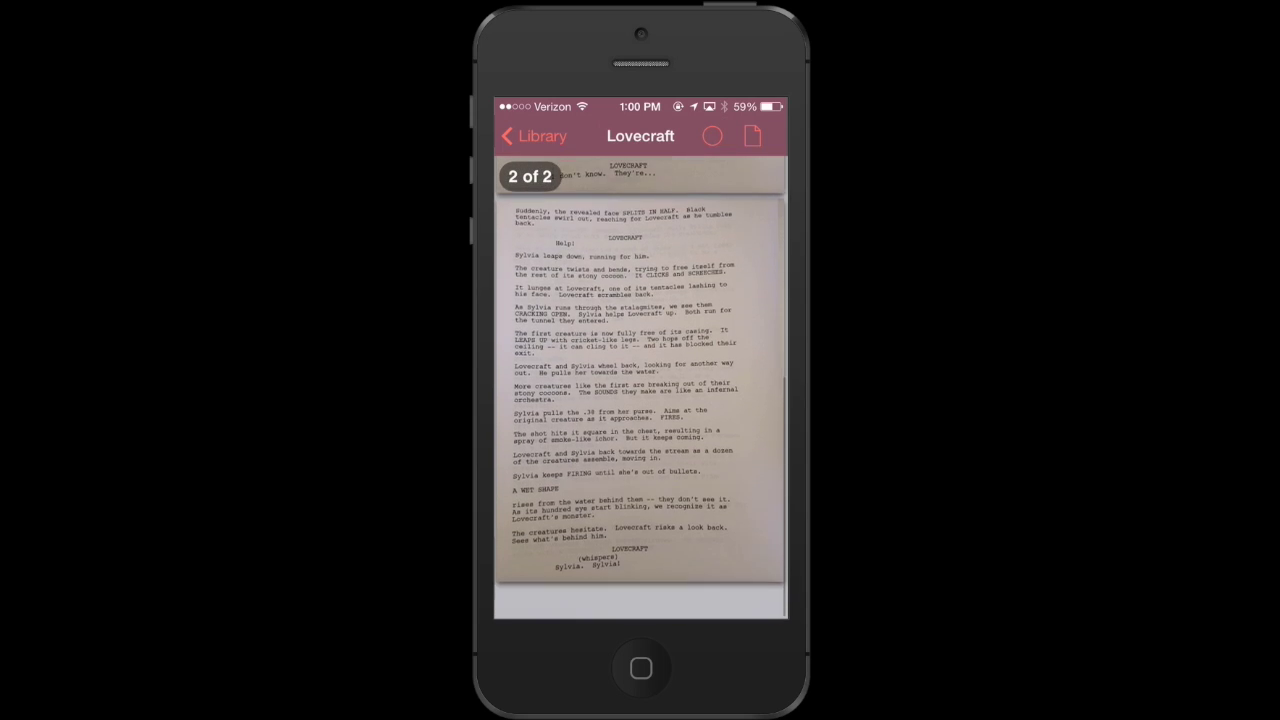
# - Return from the Lovecraft script to the Library and exit to the home screen
pyautogui.scroll(5, 641, 388)
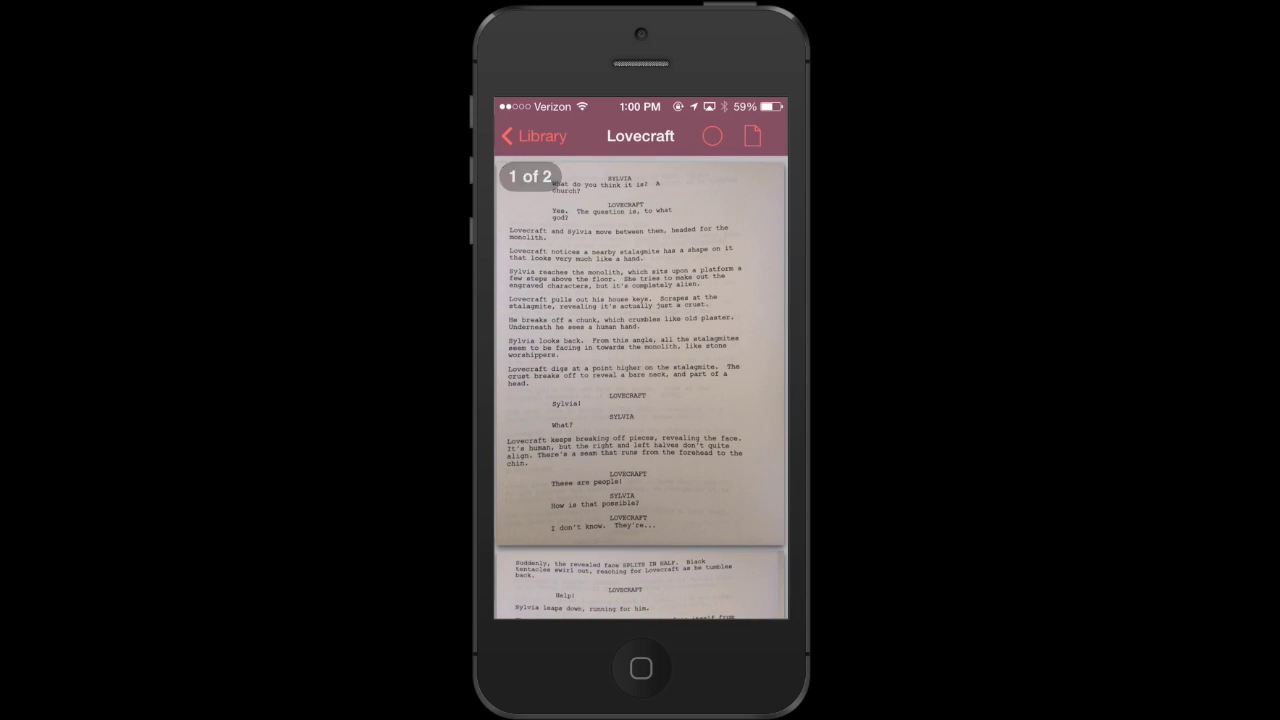
pyautogui.click(535, 136)
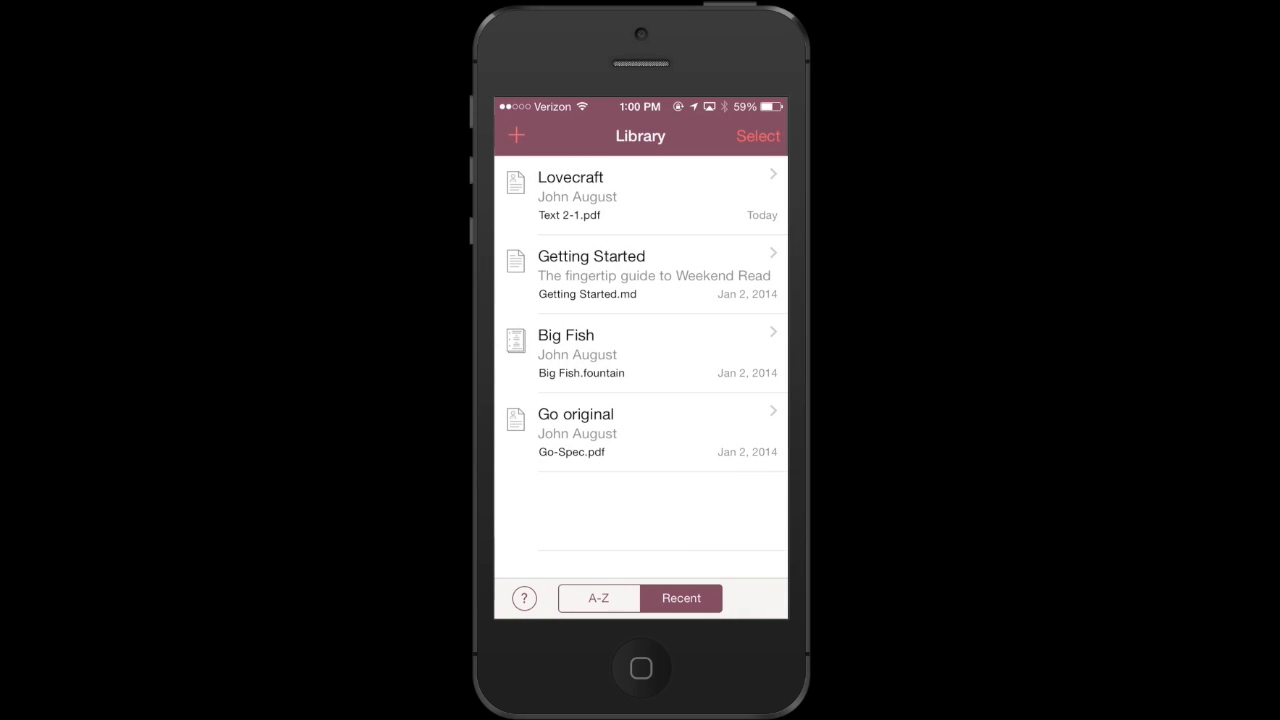
pyautogui.press('super+shift+h')
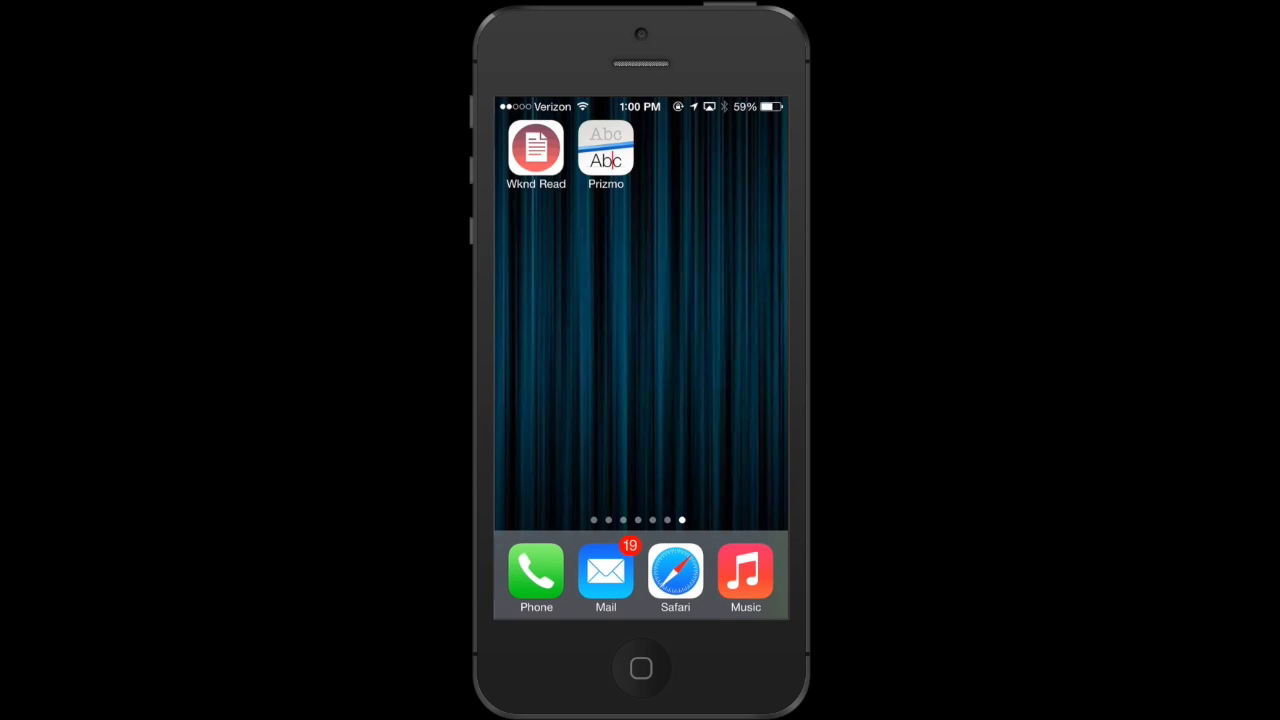